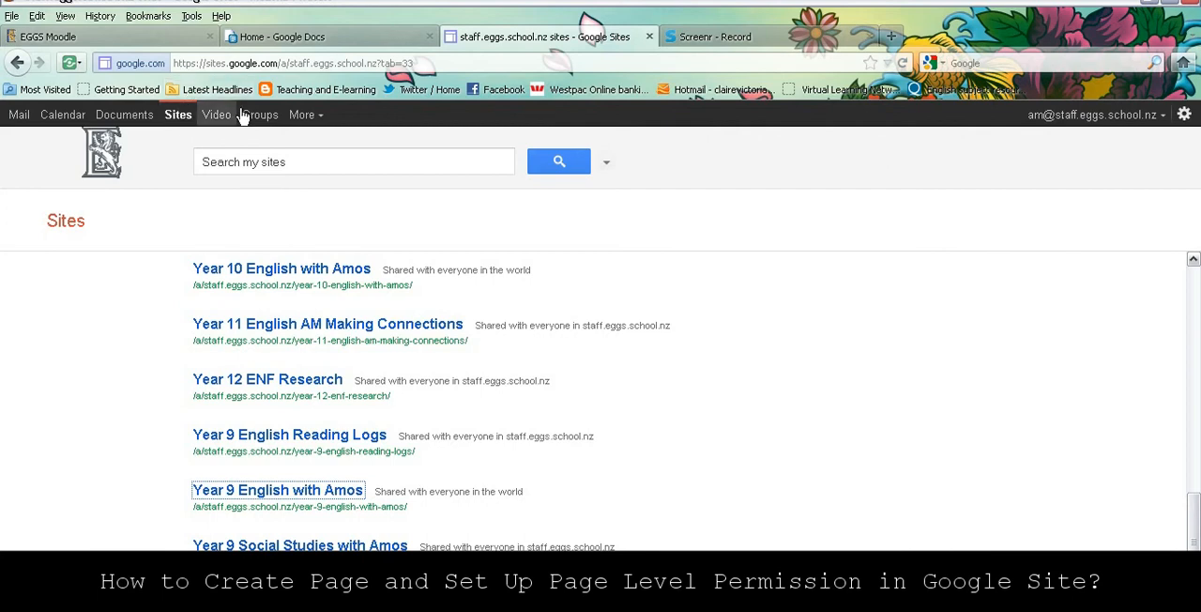
- Open the Year 9 English site shared with everyone in the world and create a top-level page named Summer using the Announcements template
{"action": "left_click", "coordinate": [303, 497]}
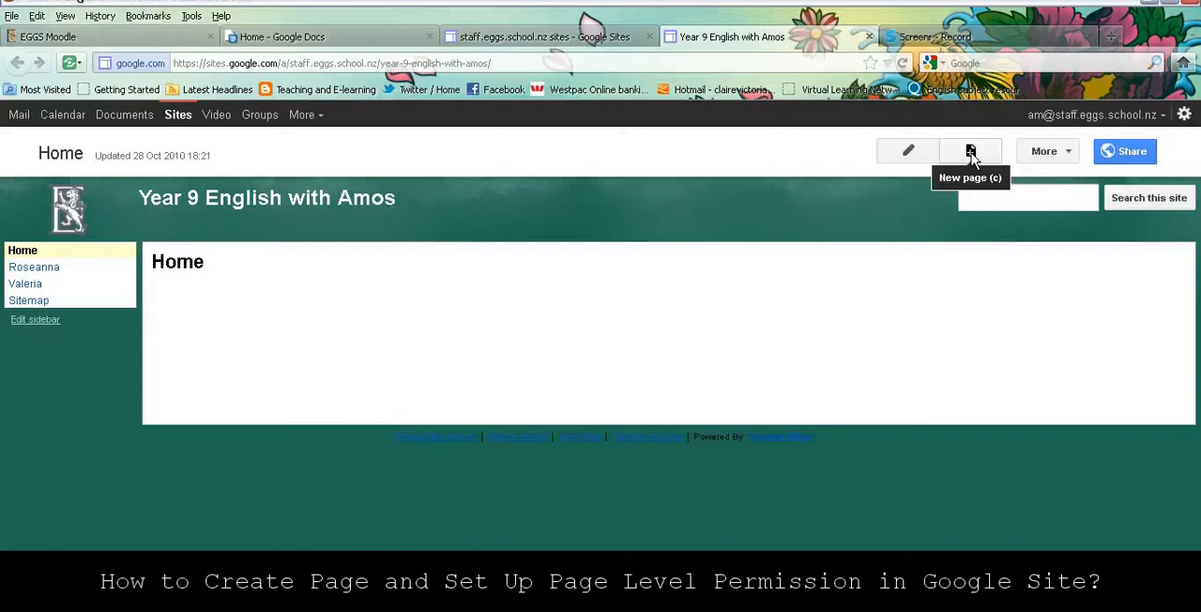
{"action": "left_click", "coordinate": [971, 152]}
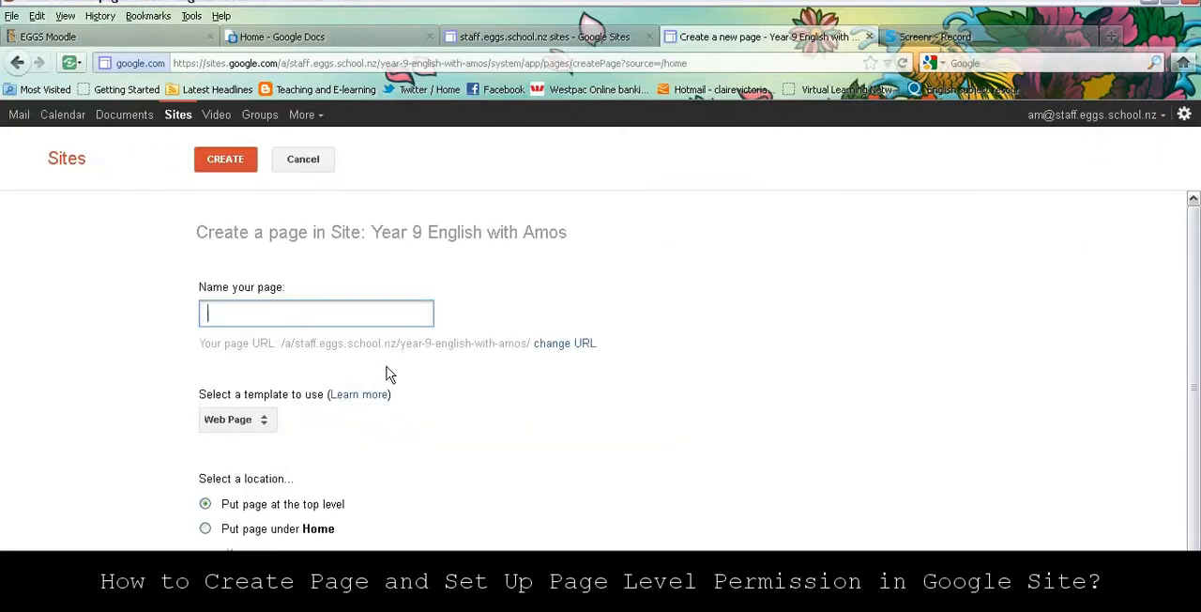
{"action": "left_click", "coordinate": [267, 424]}
{"action": "left_click", "coordinate": [269, 448]}
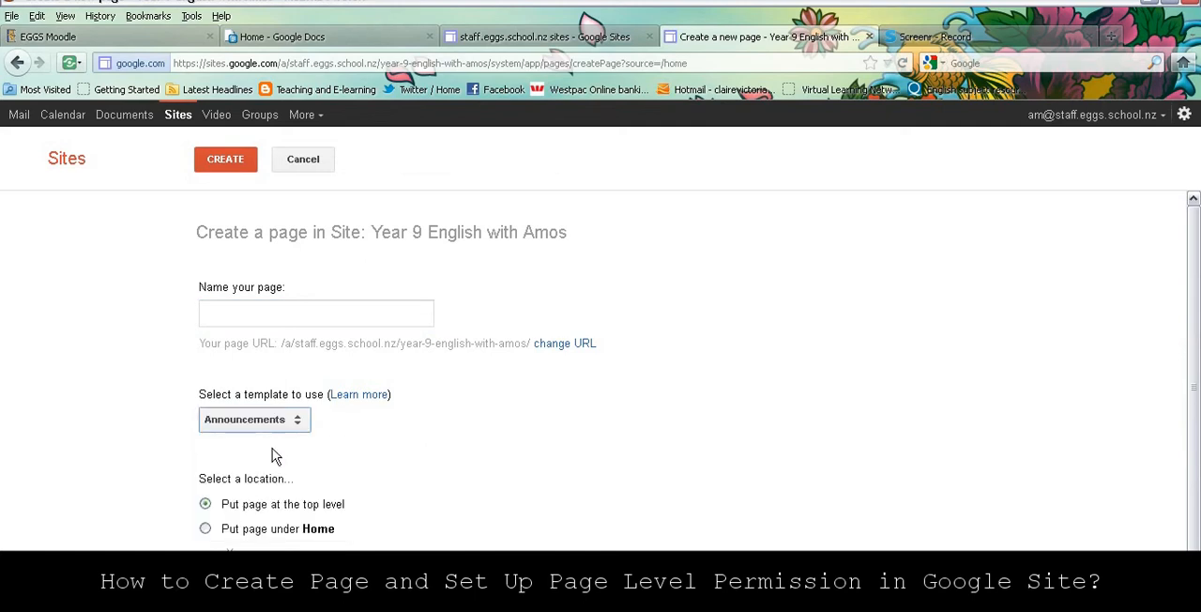
{"action": "left_click", "coordinate": [244, 313]}
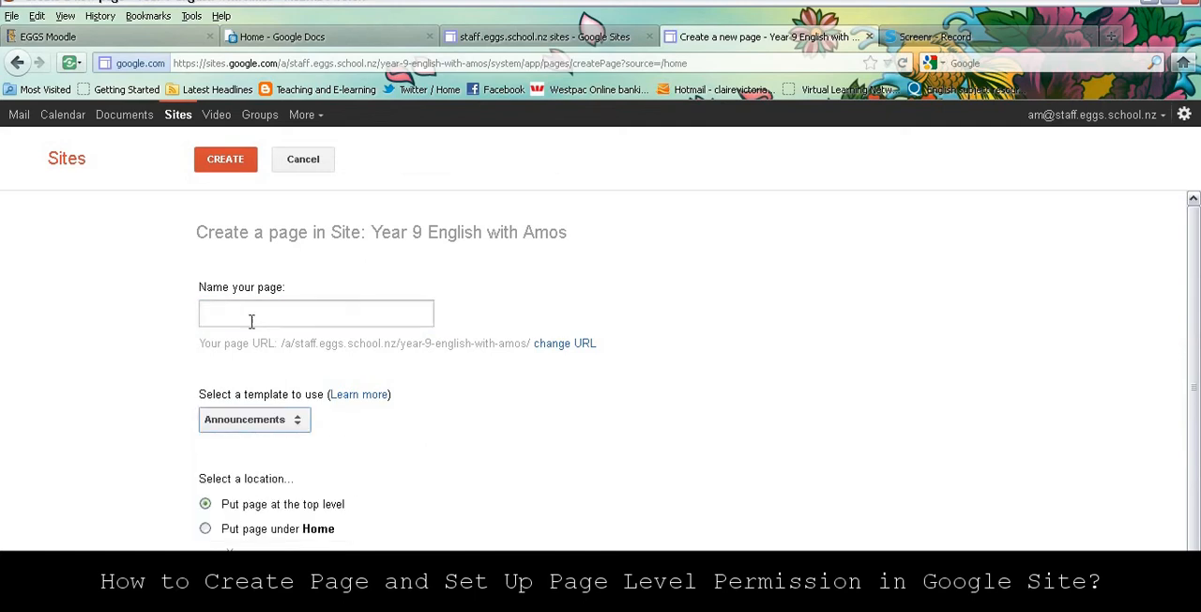
{"action": "left_click", "coordinate": [246, 314]}
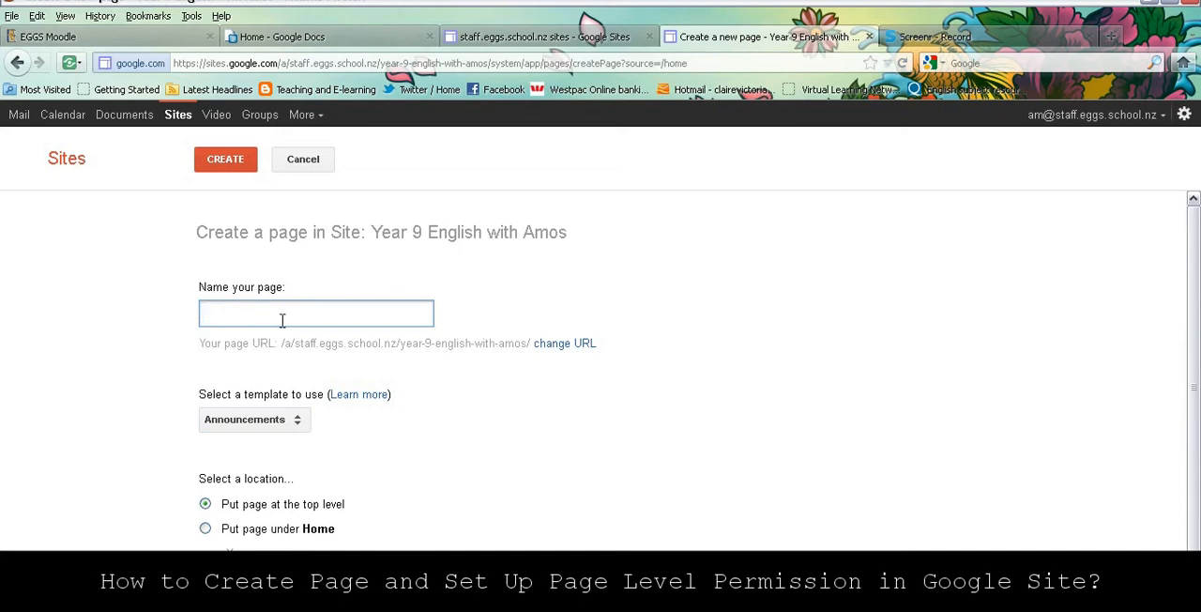
{"action": "type", "text": "Summer"}
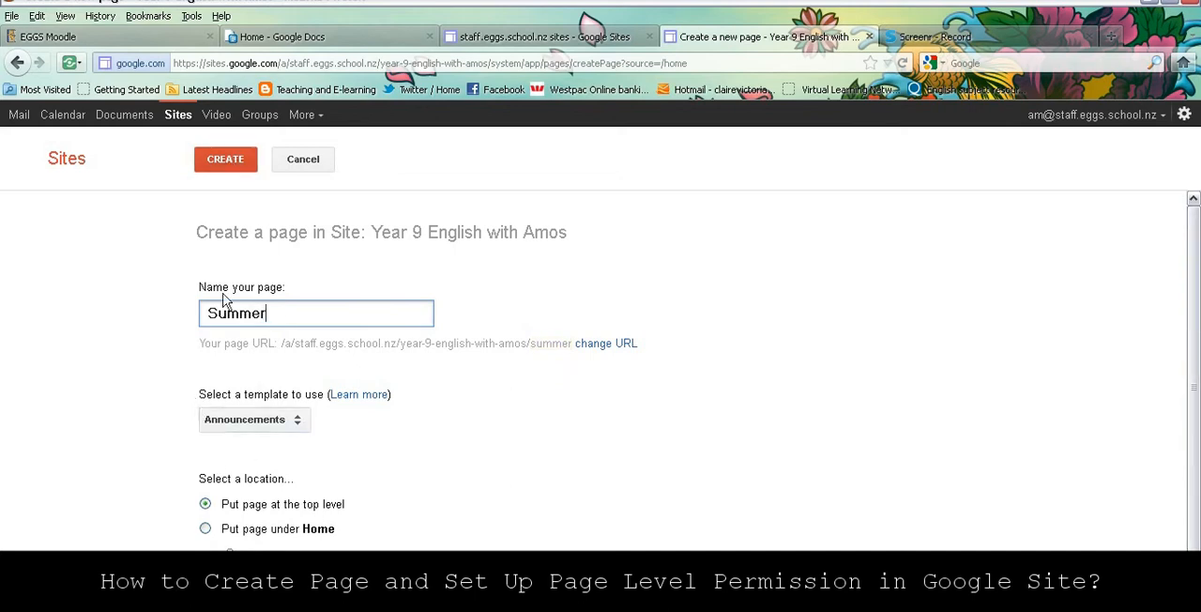
{"action": "left_click", "coordinate": [227, 159]}
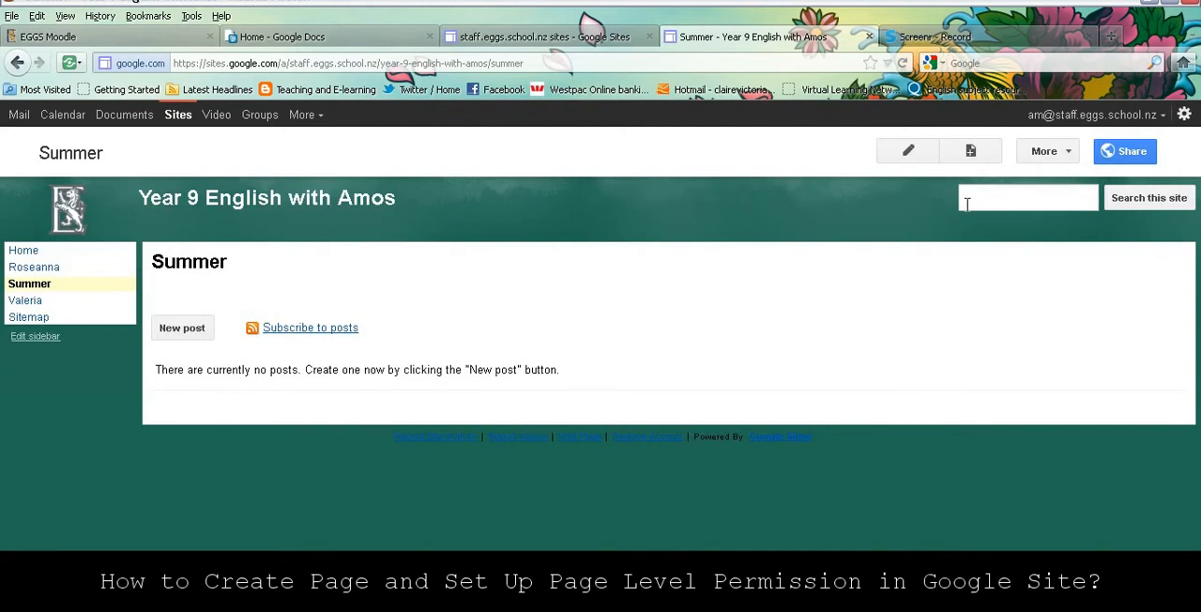
- Turn on page-level permissions in the site's sharing settings
{"action": "left_click", "coordinate": [1130, 155]}
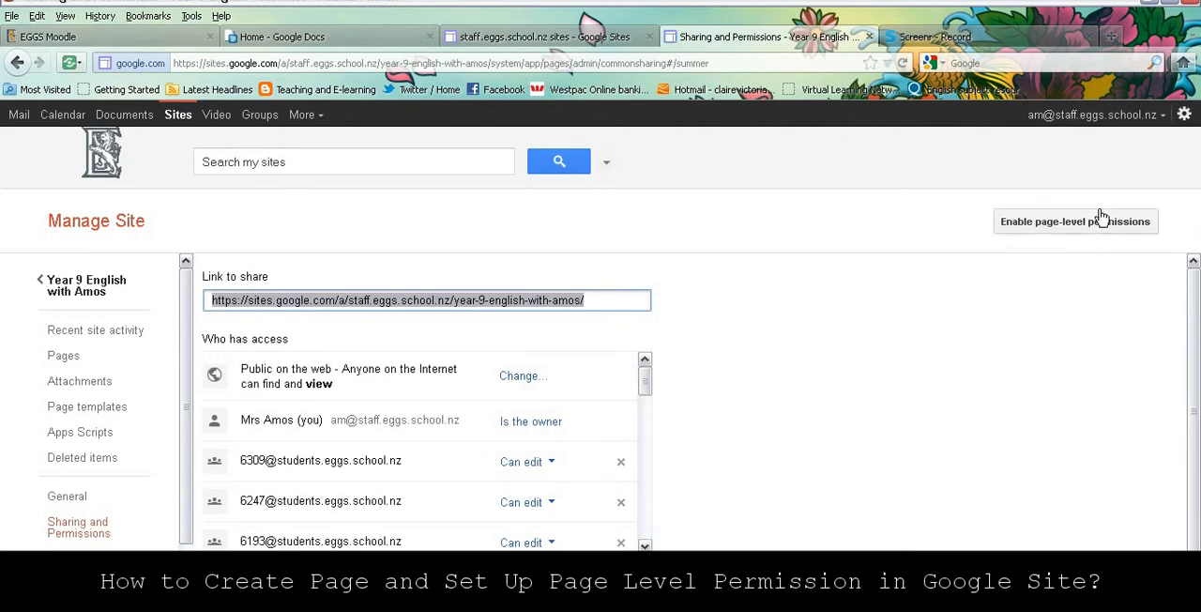
{"action": "left_click", "coordinate": [1075, 223]}
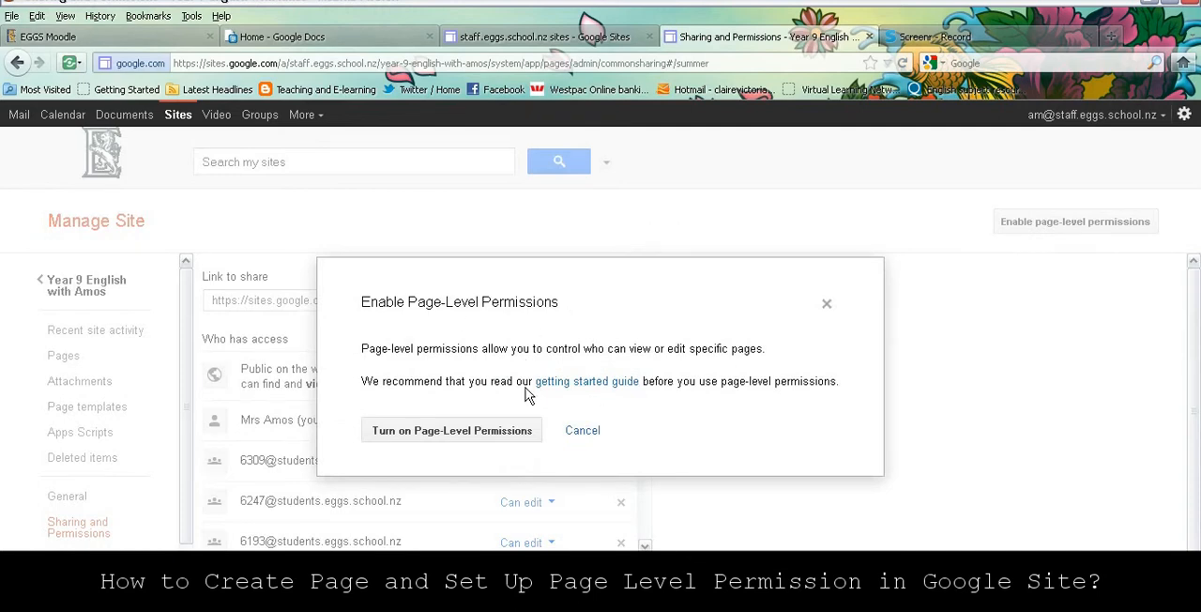
{"action": "left_click", "coordinate": [450, 430]}
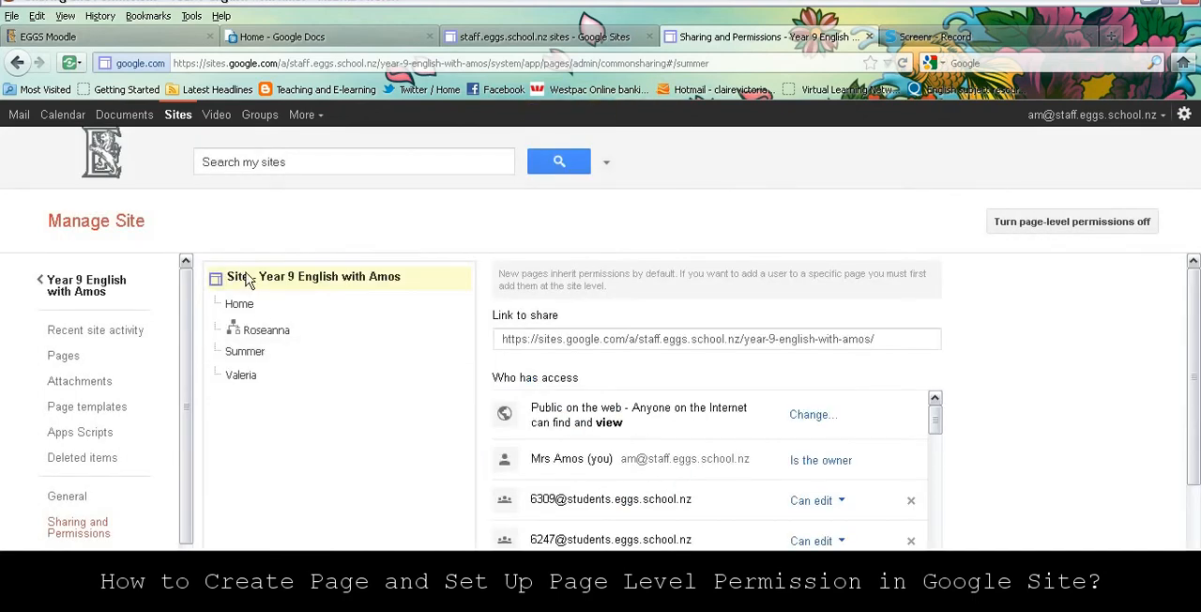
- Give the Summer page custom permissions that do not add new site users to it
{"action": "left_click", "coordinate": [244, 354]}
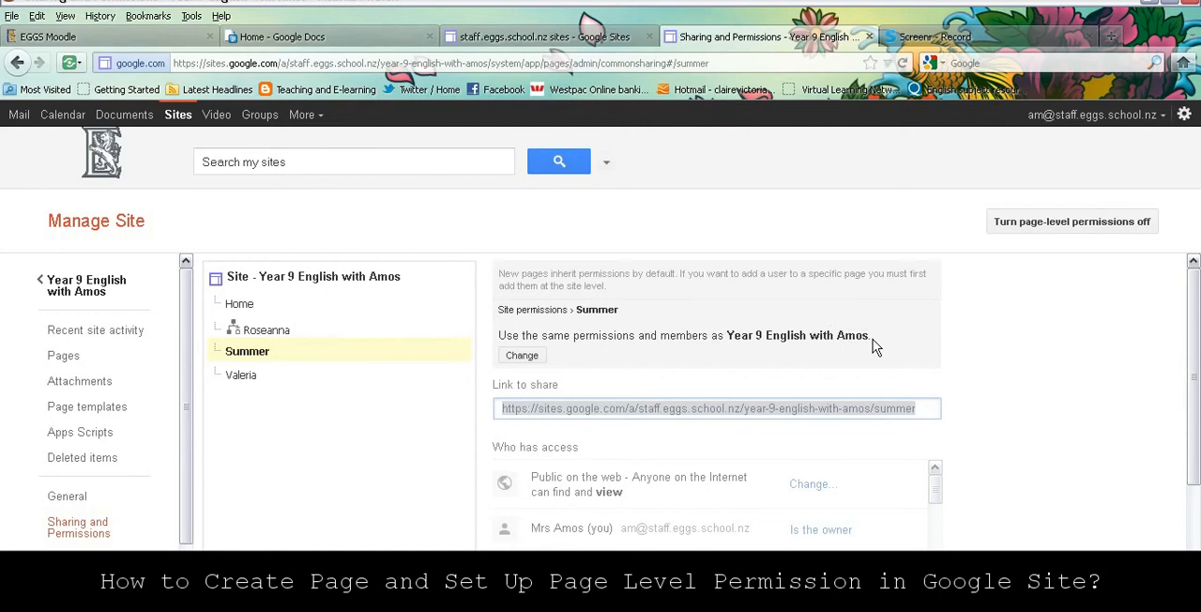
{"action": "left_click", "coordinate": [523, 360]}
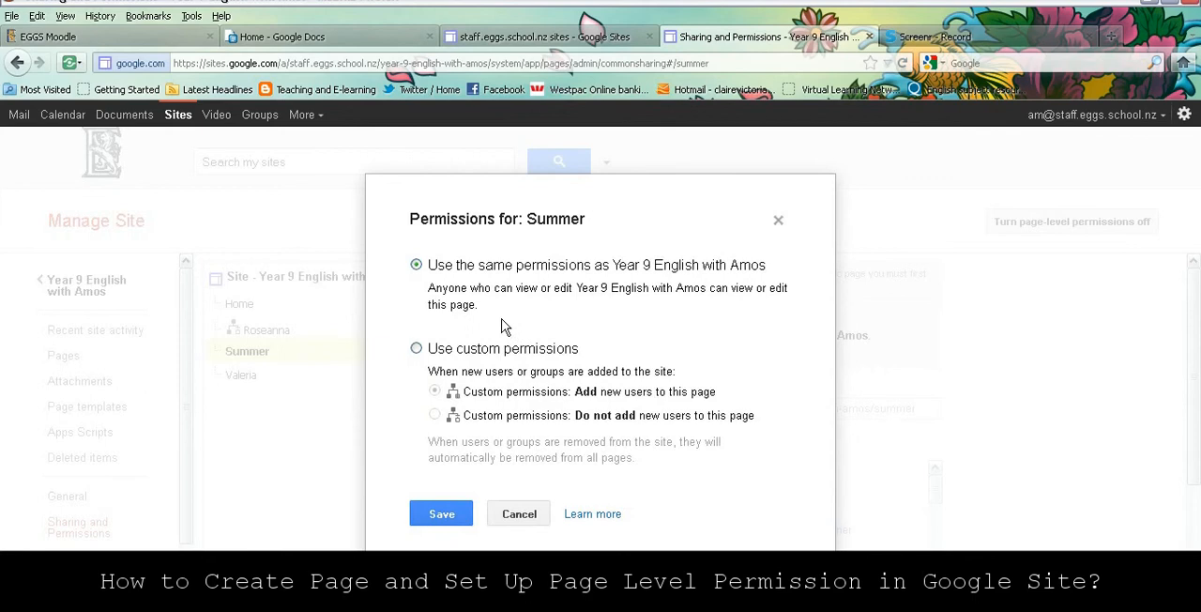
{"action": "left_click", "coordinate": [416, 349]}
{"action": "left_click", "coordinate": [444, 513]}
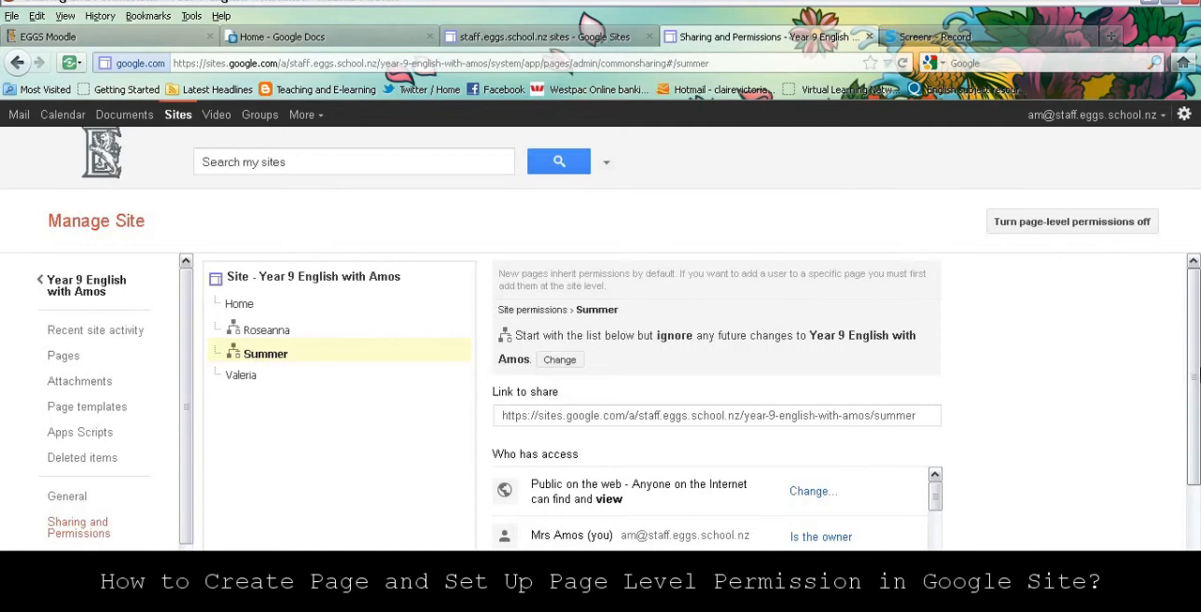
- Remove every student group except the fourth one listed from the Summer page's access list and save the changes
{"action": "left_click_drag", "start_coordinate": [1198, 347], "coordinate": [1196, 433]}
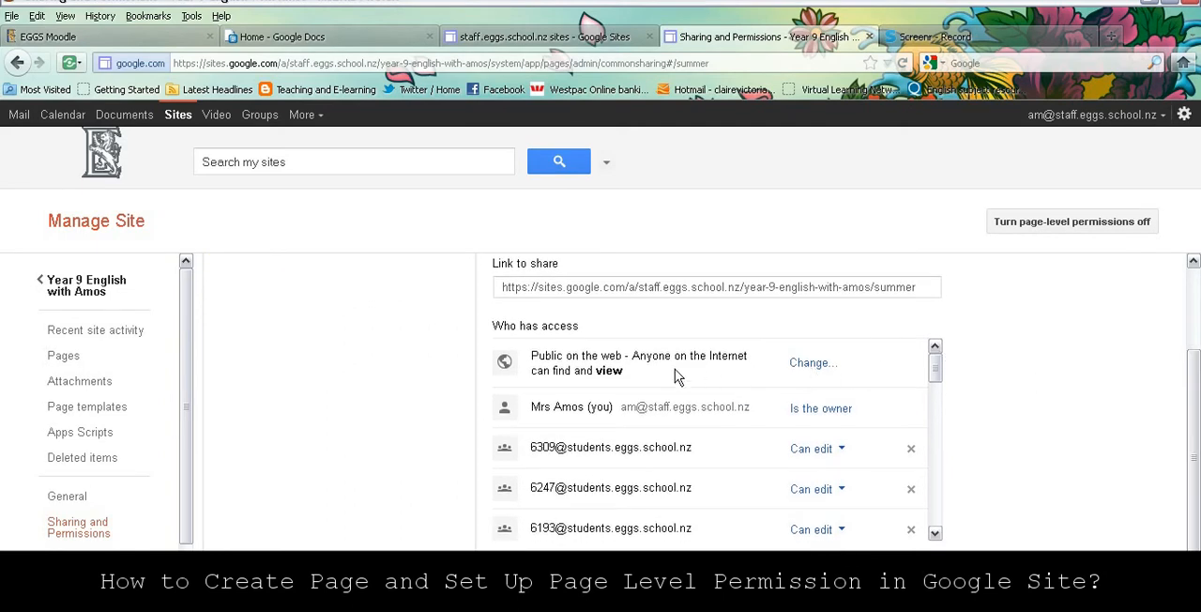
{"action": "left_click", "coordinate": [911, 450]}
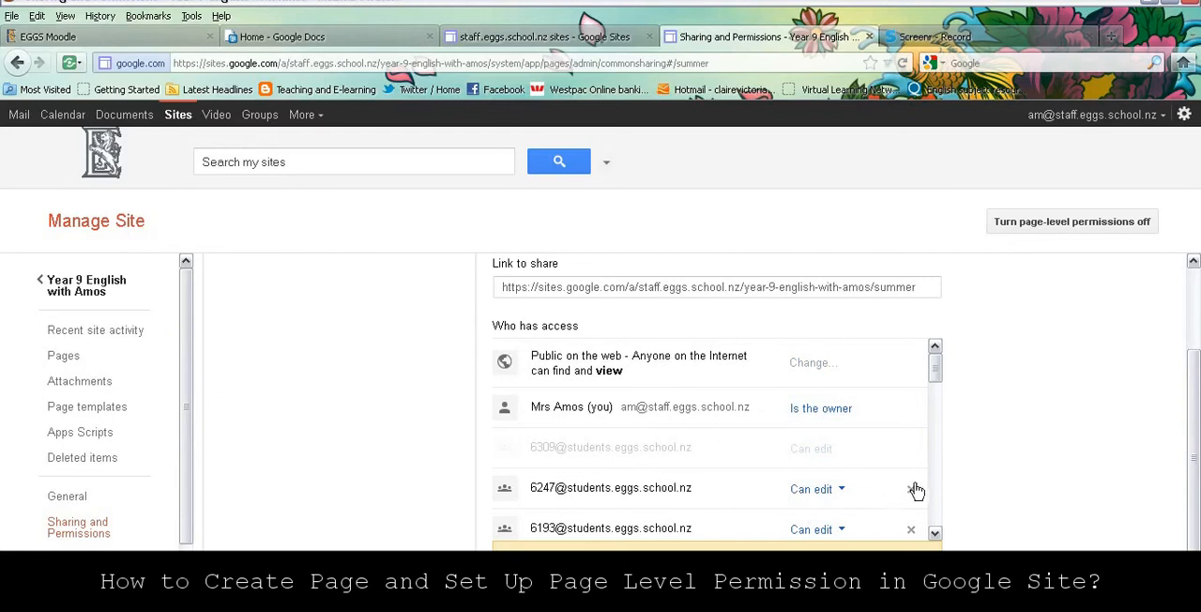
{"action": "left_click", "coordinate": [911, 488]}
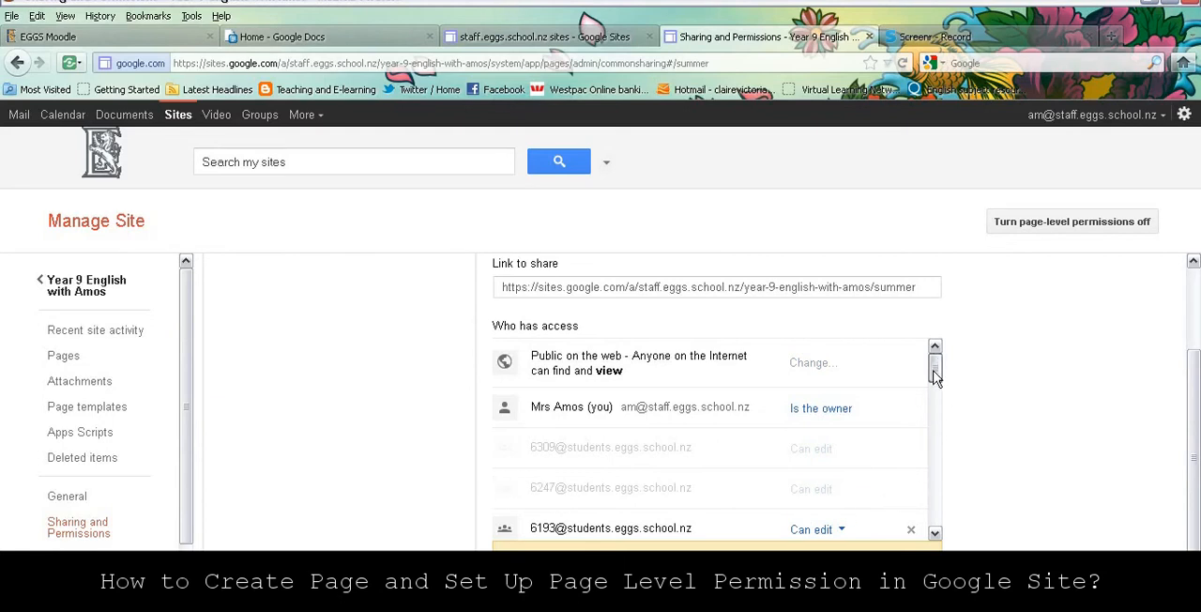
{"action": "left_click_drag", "start_coordinate": [937, 366], "coordinate": [943, 403]}
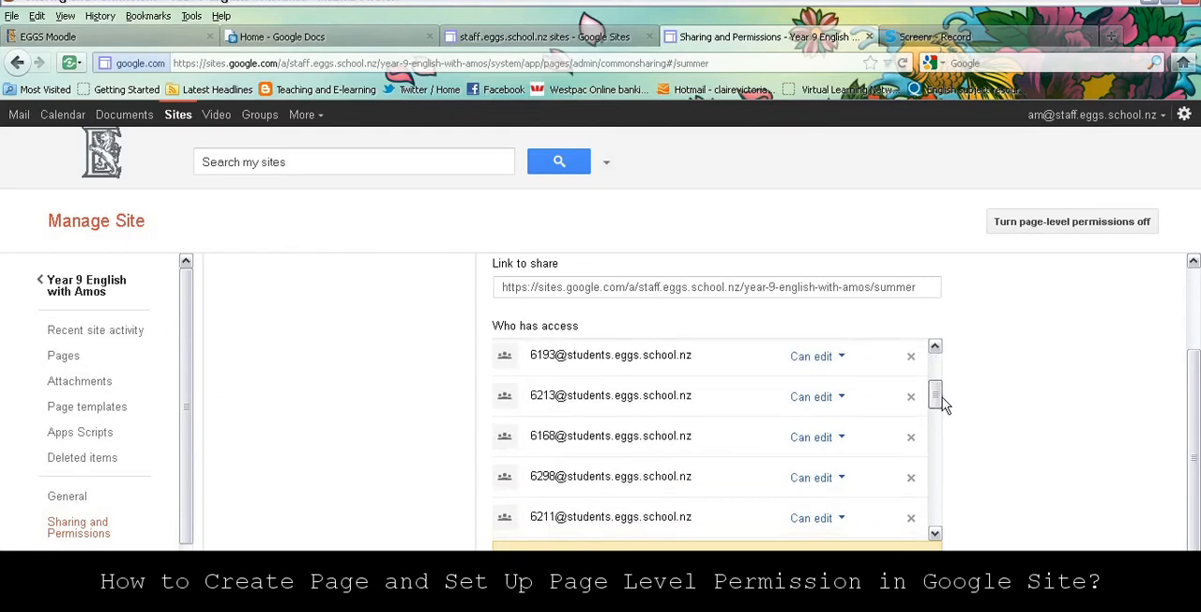
{"action": "left_click", "coordinate": [910, 357]}
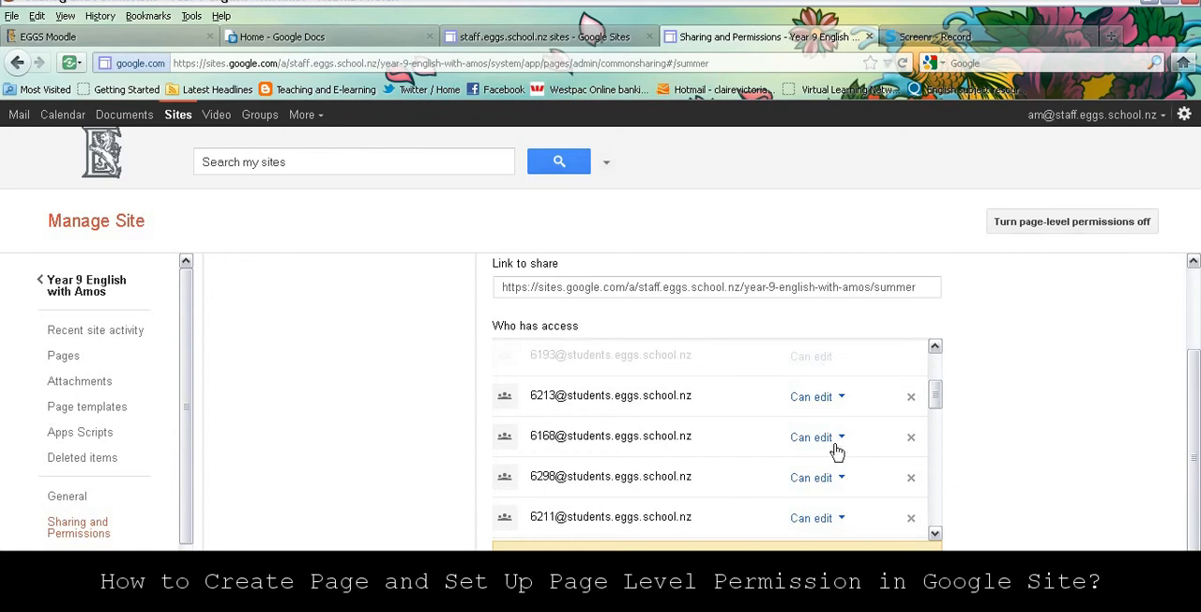
{"action": "left_click", "coordinate": [910, 437]}
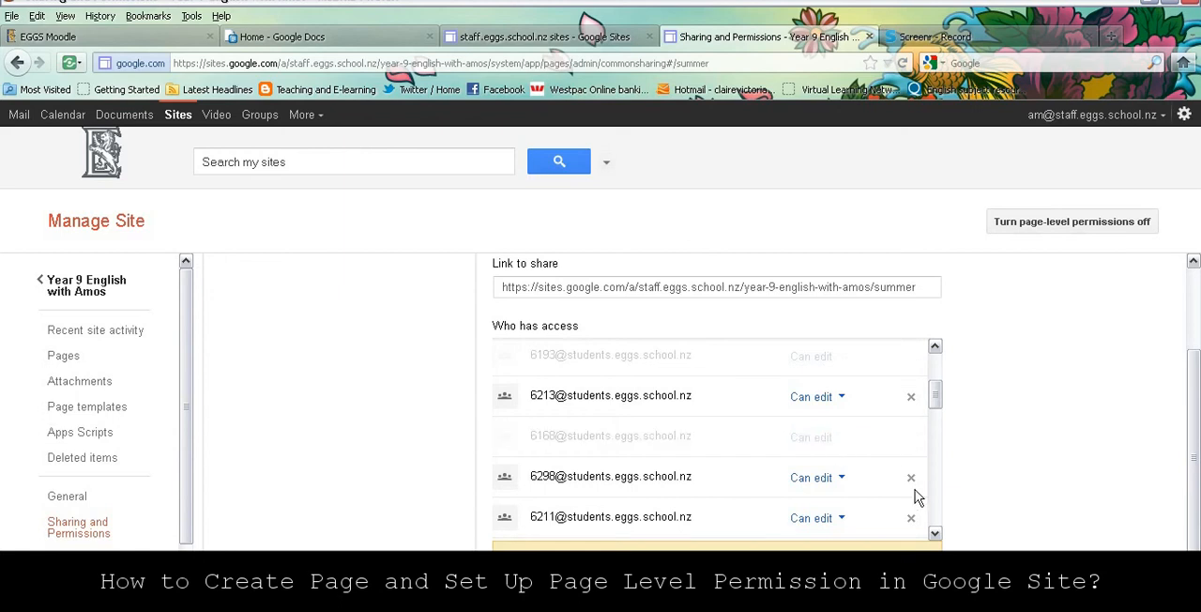
{"action": "left_click", "coordinate": [910, 476]}
{"action": "left_click_drag", "start_coordinate": [935, 394], "coordinate": [938, 419]}
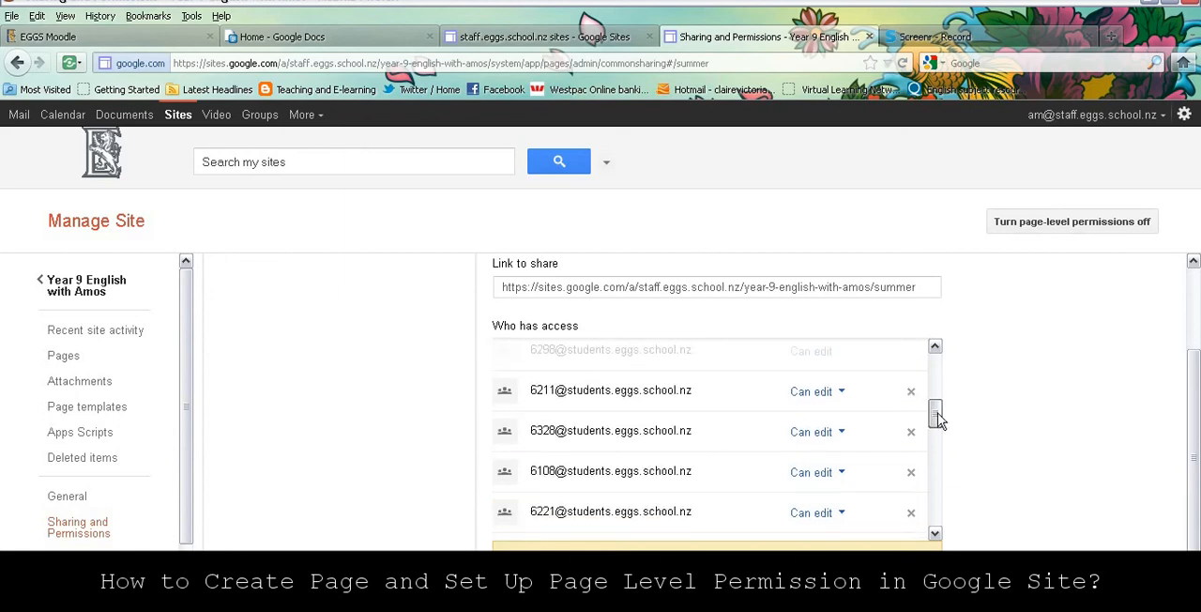
{"action": "left_click", "coordinate": [910, 392]}
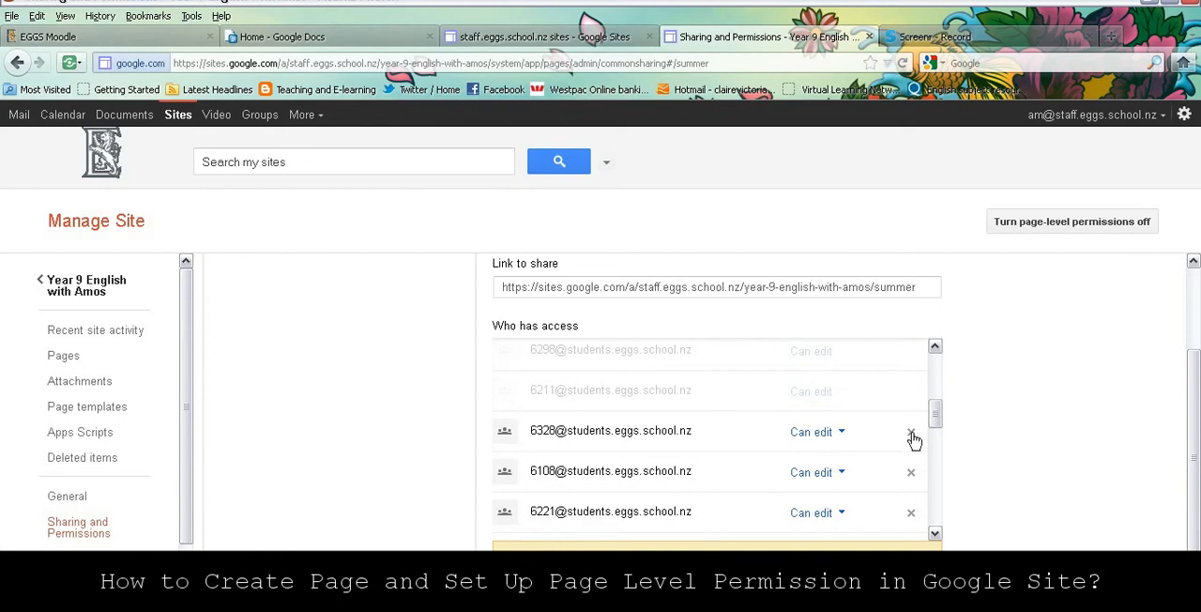
{"action": "left_click", "coordinate": [910, 432]}
{"action": "left_click", "coordinate": [911, 473]}
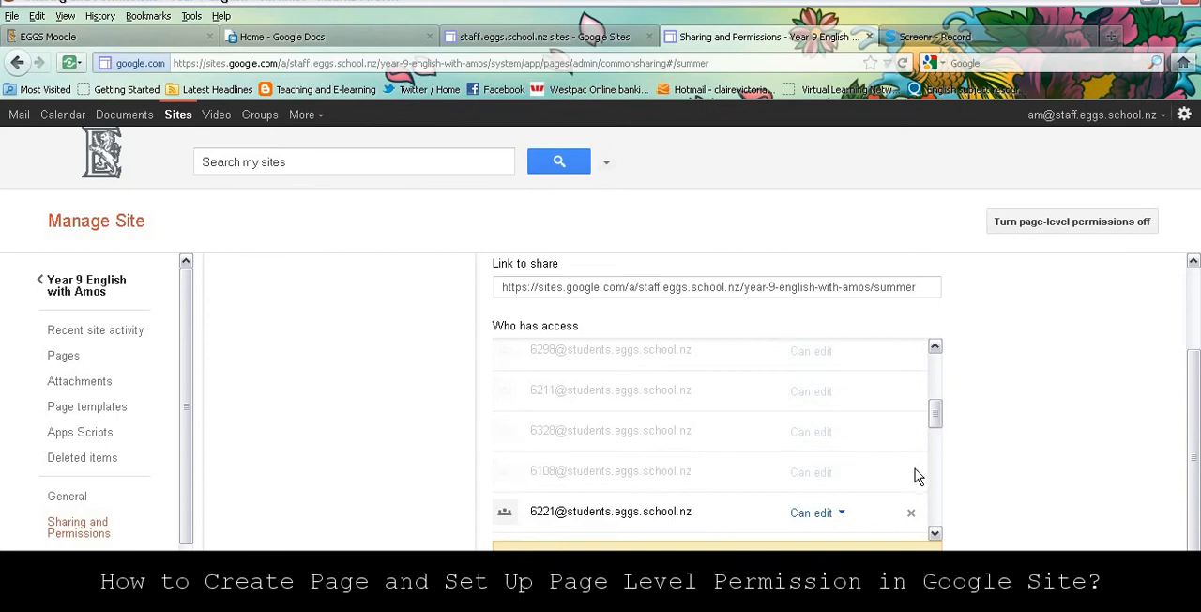
{"action": "left_click", "coordinate": [910, 512]}
{"action": "left_click_drag", "start_coordinate": [936, 410], "coordinate": [938, 450]}
{"action": "left_click", "coordinate": [912, 371]}
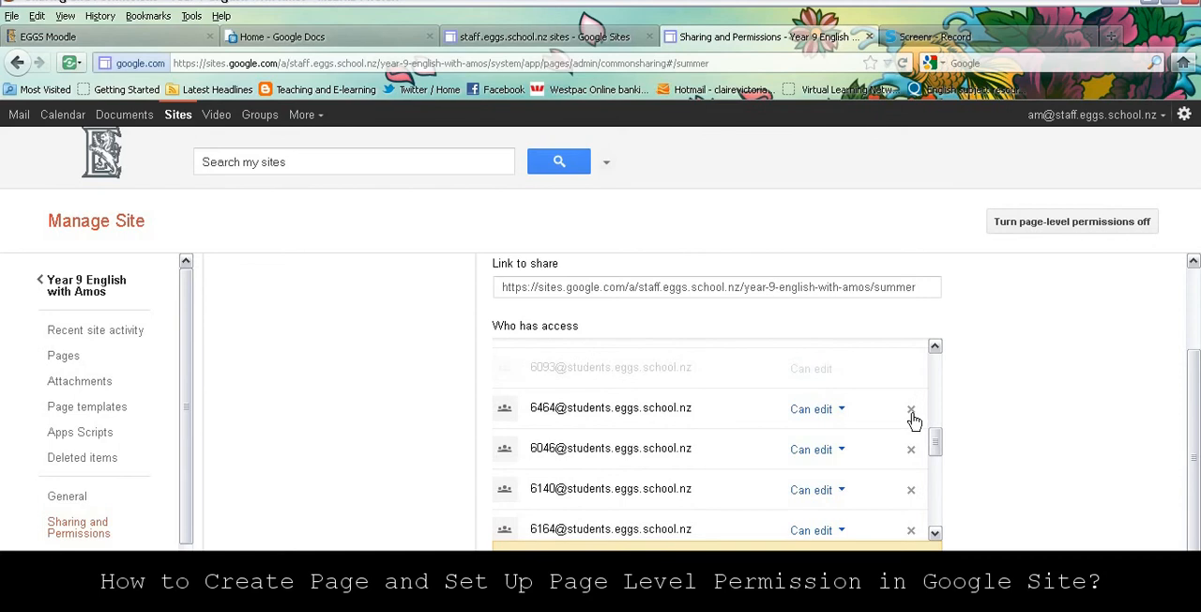
{"action": "left_click", "coordinate": [910, 409]}
{"action": "left_click", "coordinate": [910, 449]}
{"action": "left_click", "coordinate": [910, 495]}
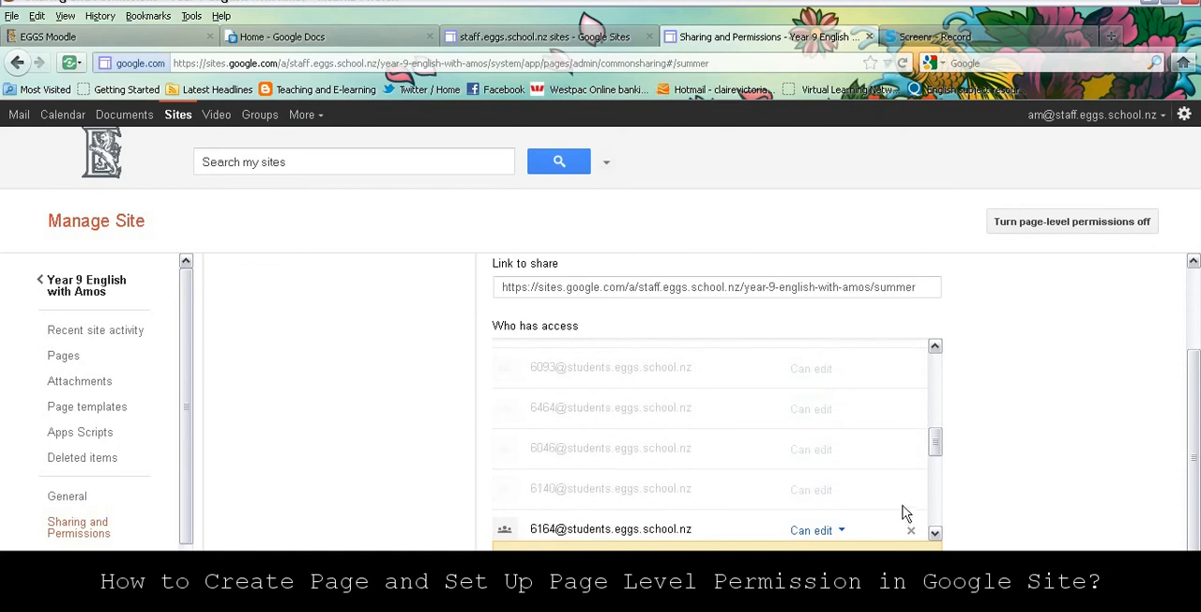
{"action": "left_click", "coordinate": [910, 530]}
{"action": "left_click_drag", "start_coordinate": [938, 448], "coordinate": [941, 469]}
{"action": "left_click", "coordinate": [910, 409]}
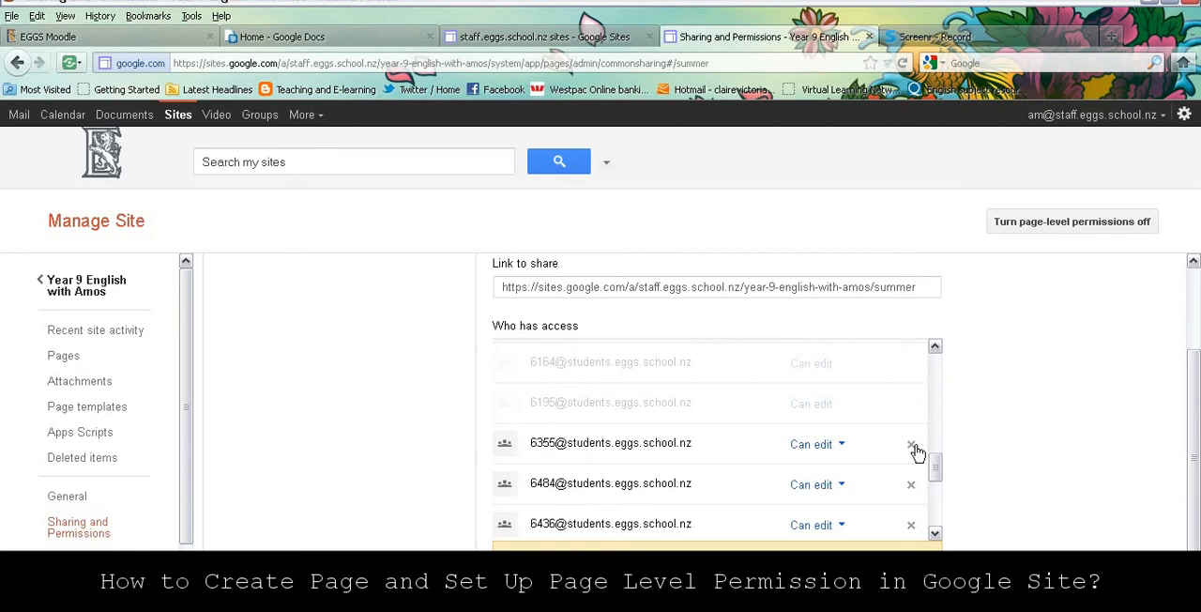
{"action": "left_click", "coordinate": [911, 446]}
{"action": "left_click", "coordinate": [910, 486]}
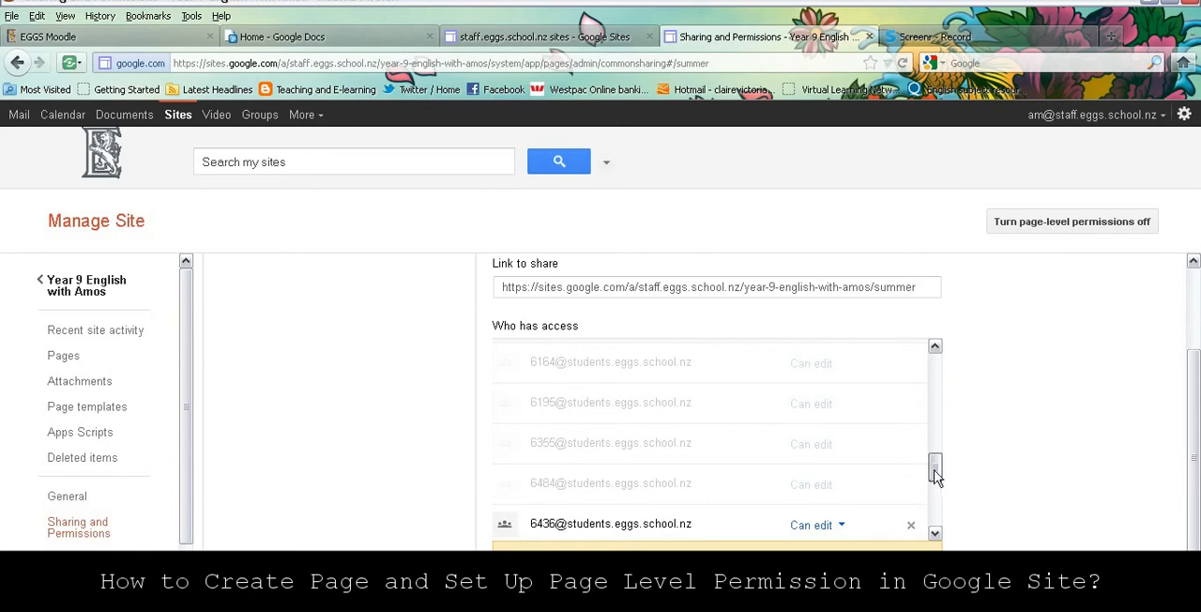
{"action": "left_click_drag", "start_coordinate": [935, 461], "coordinate": [939, 500]}
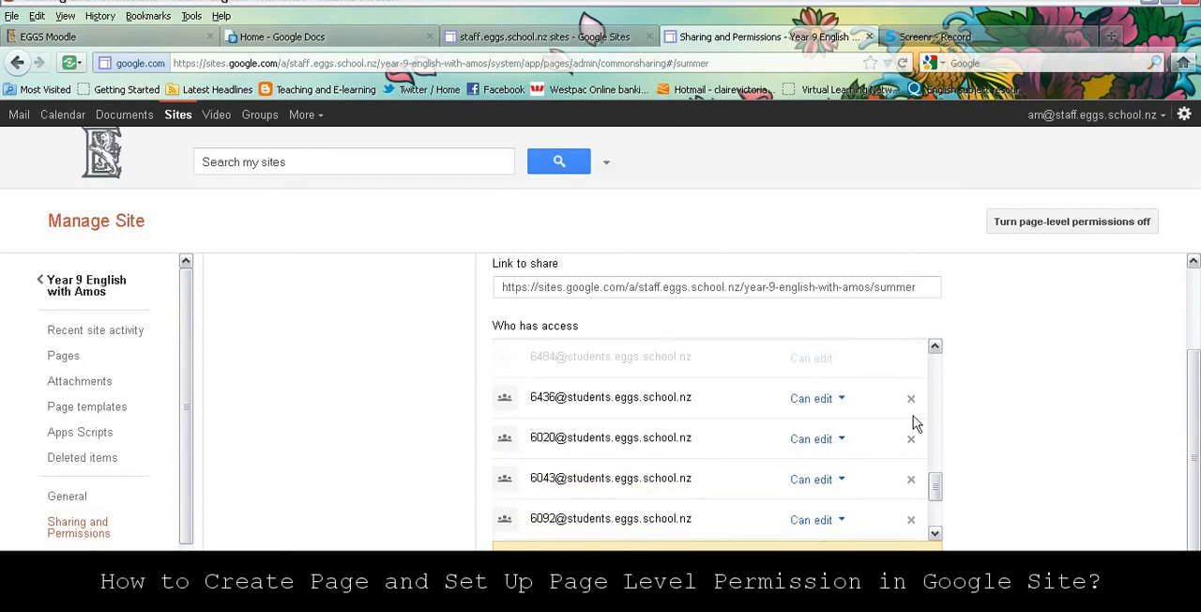
{"action": "left_click", "coordinate": [911, 406]}
{"action": "left_click", "coordinate": [911, 441]}
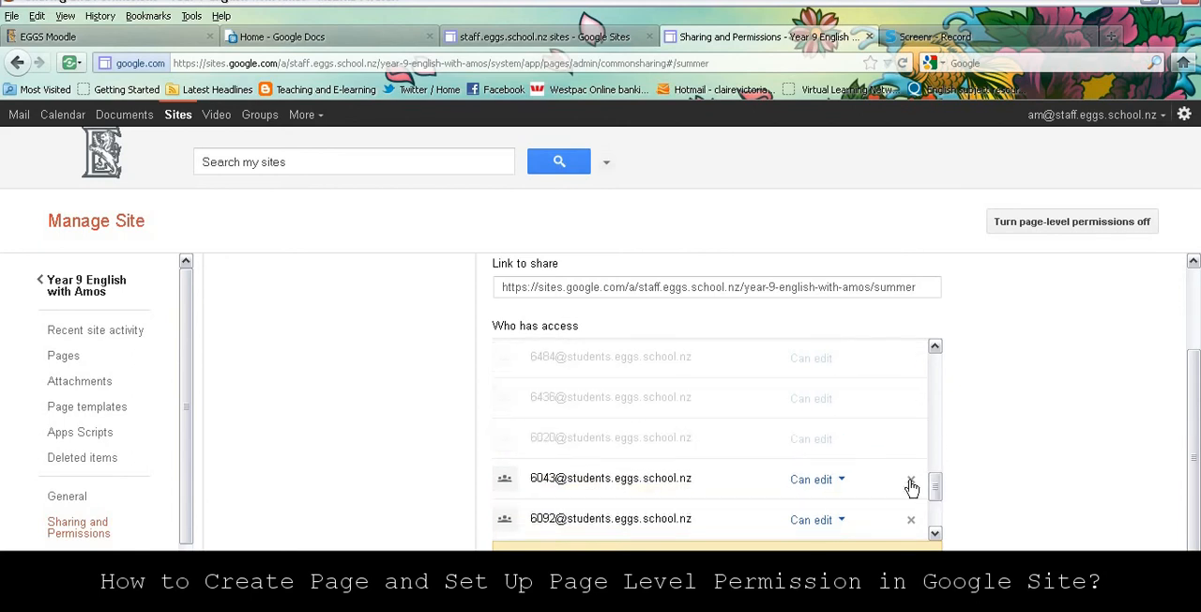
{"action": "left_click", "coordinate": [911, 482]}
{"action": "left_click", "coordinate": [910, 519]}
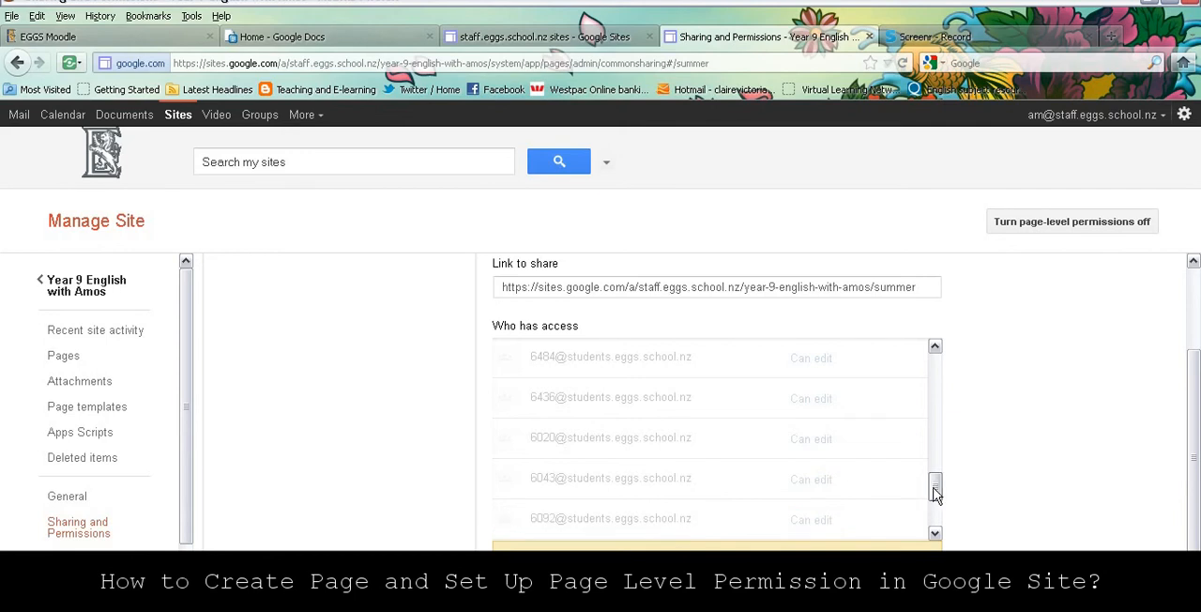
{"action": "left_click_drag", "start_coordinate": [933, 486], "coordinate": [937, 516]}
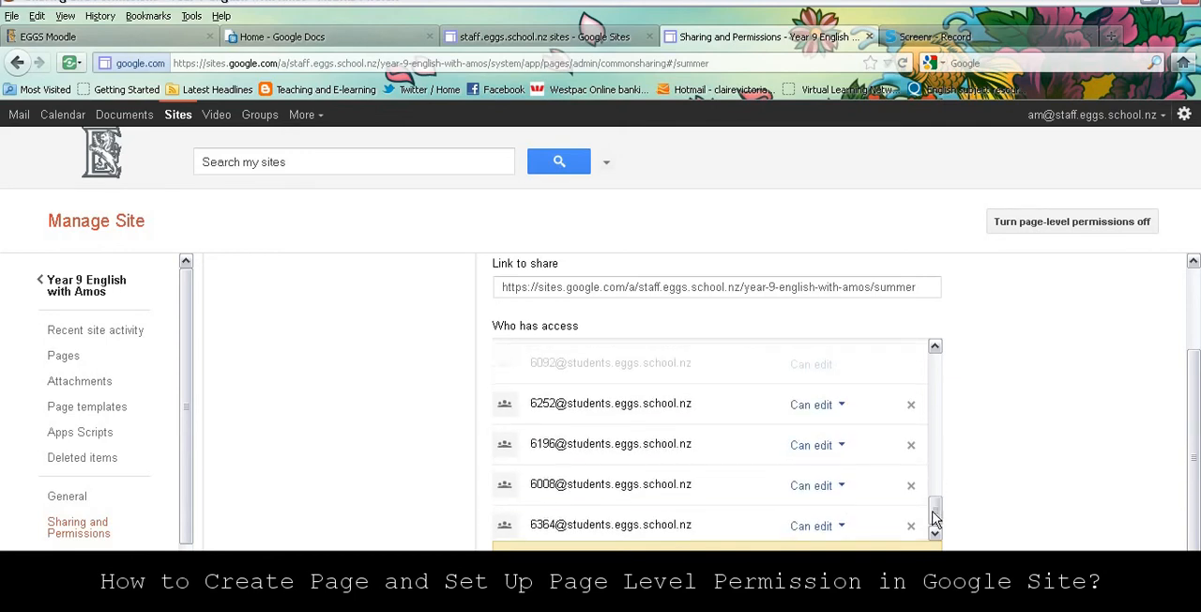
{"action": "left_click", "coordinate": [910, 409]}
{"action": "left_click", "coordinate": [911, 444]}
{"action": "left_click", "coordinate": [912, 486]}
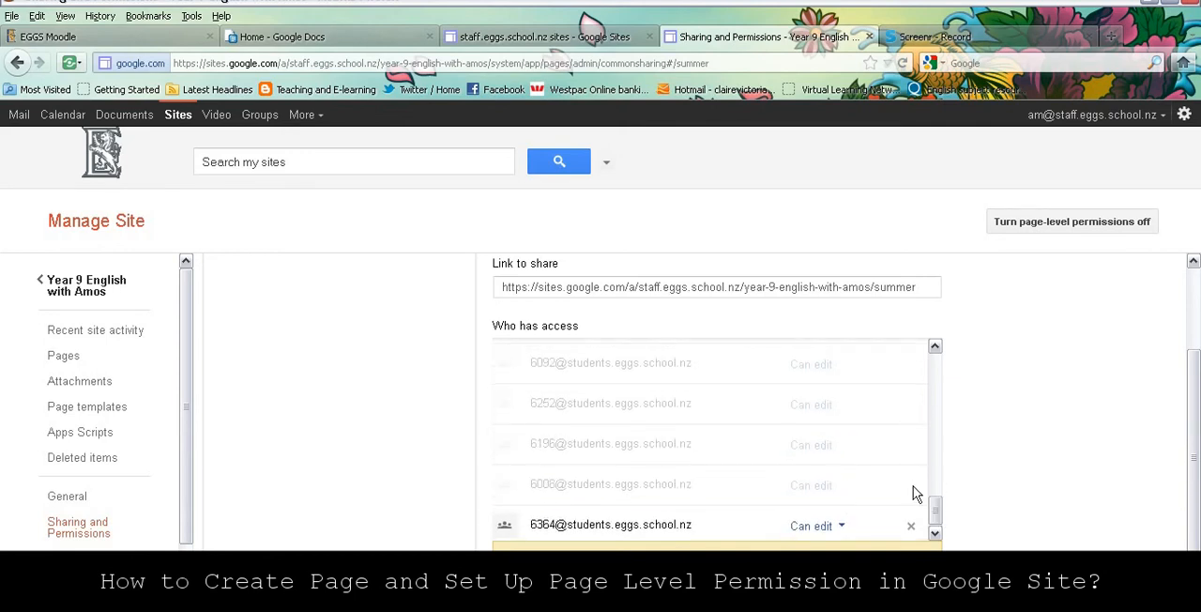
{"action": "left_click_drag", "start_coordinate": [932, 509], "coordinate": [938, 515]}
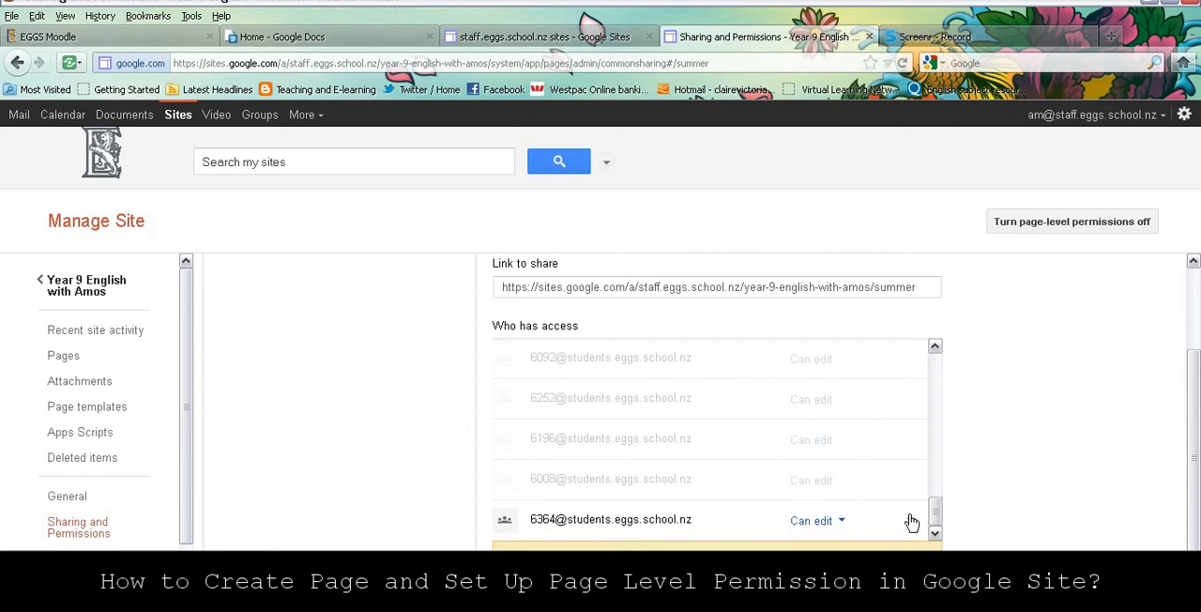
{"action": "left_click", "coordinate": [913, 522]}
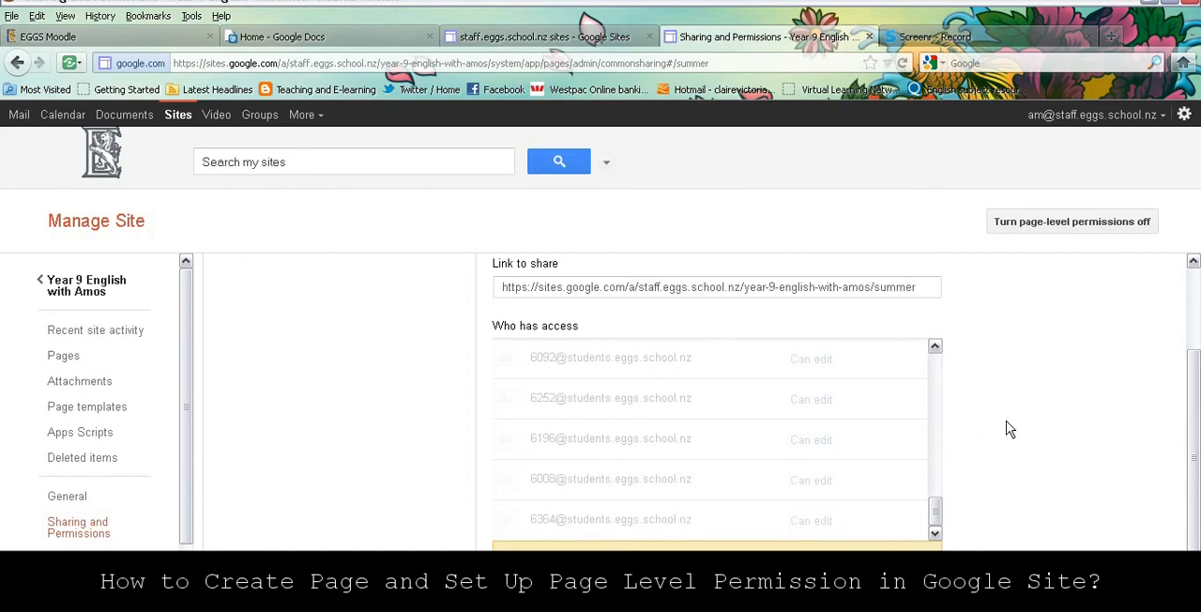
{"action": "left_click_drag", "start_coordinate": [1188, 435], "coordinate": [1194, 472]}
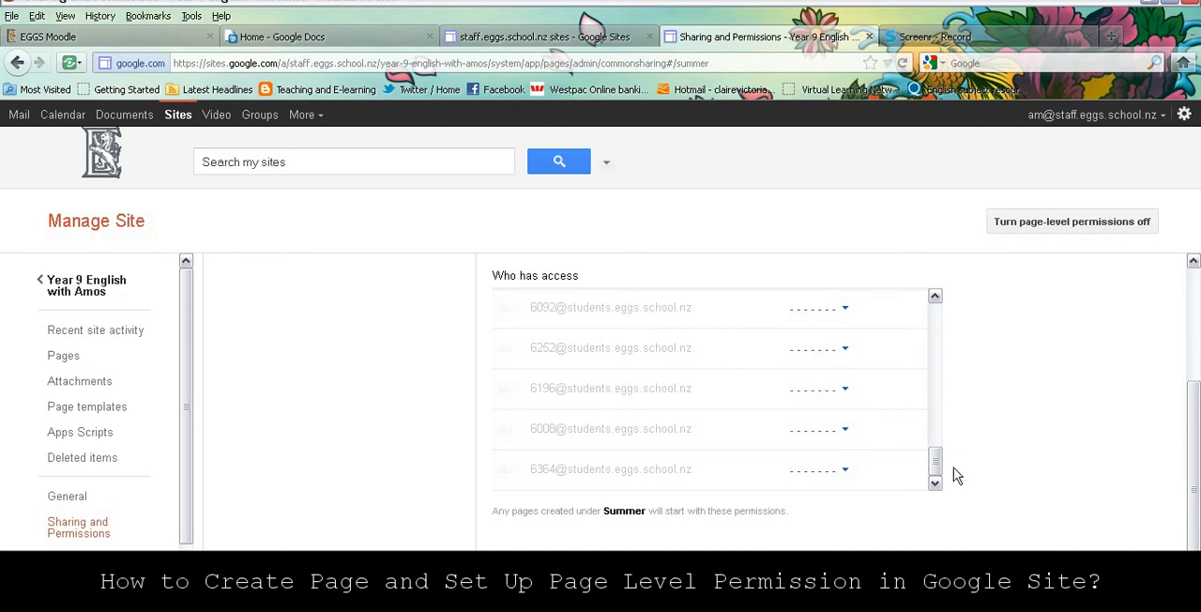
{"action": "left_click_drag", "start_coordinate": [941, 476], "coordinate": [931, 319]}
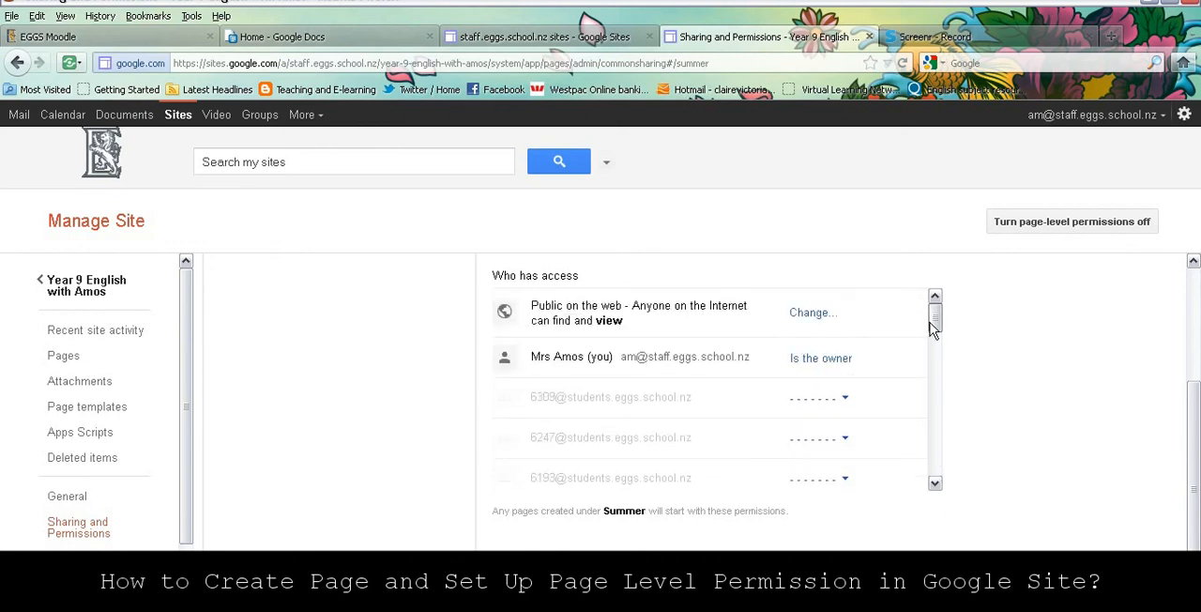